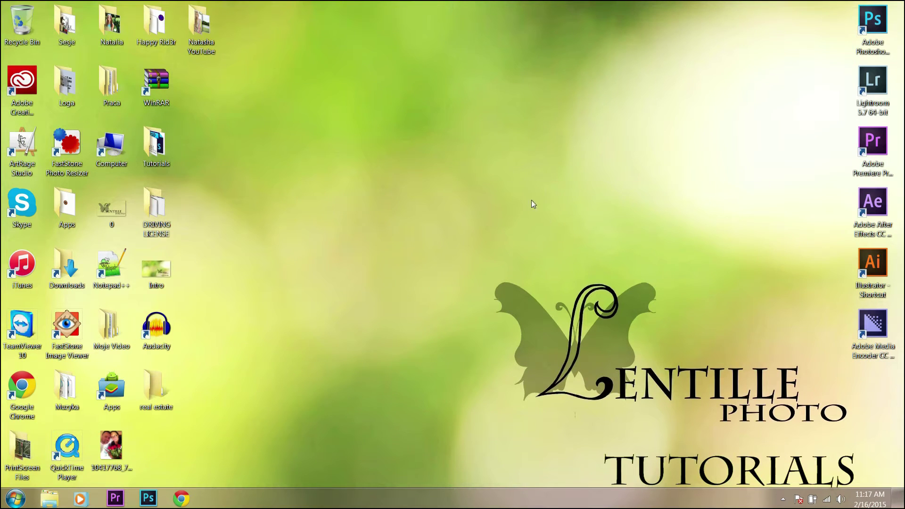
Open IMG_0446 from Tutorials > '#4 - HOW TO GET SHINY HAIR' in Photoshop through Camera Raw
double_click(157, 147)
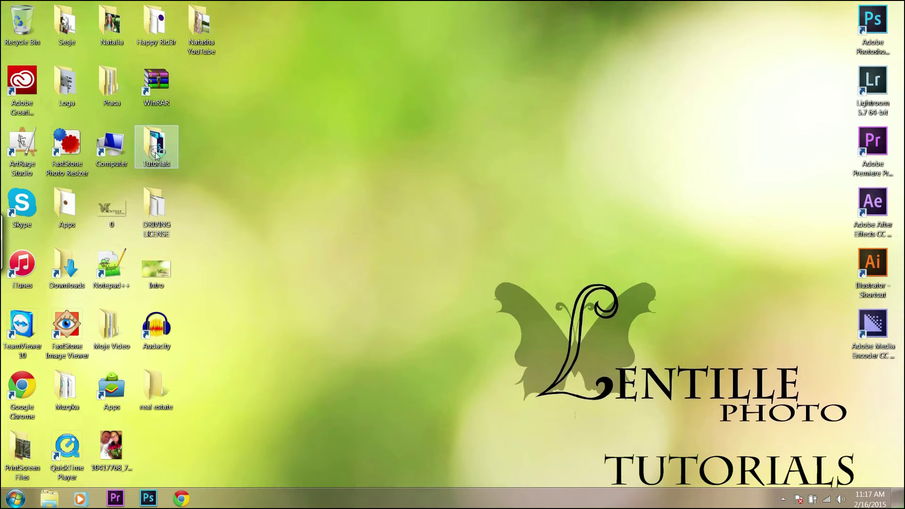
double_click(349, 141)
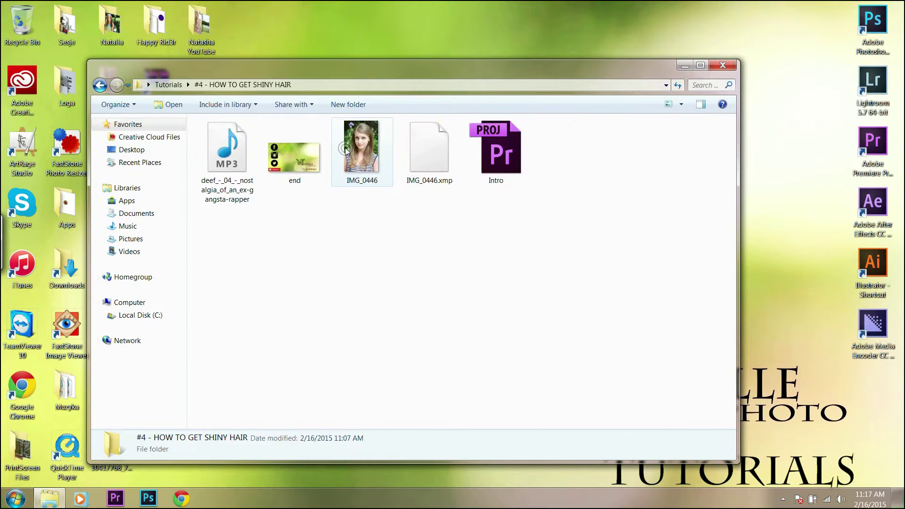
left_click_drag(351, 160, 861, 43)
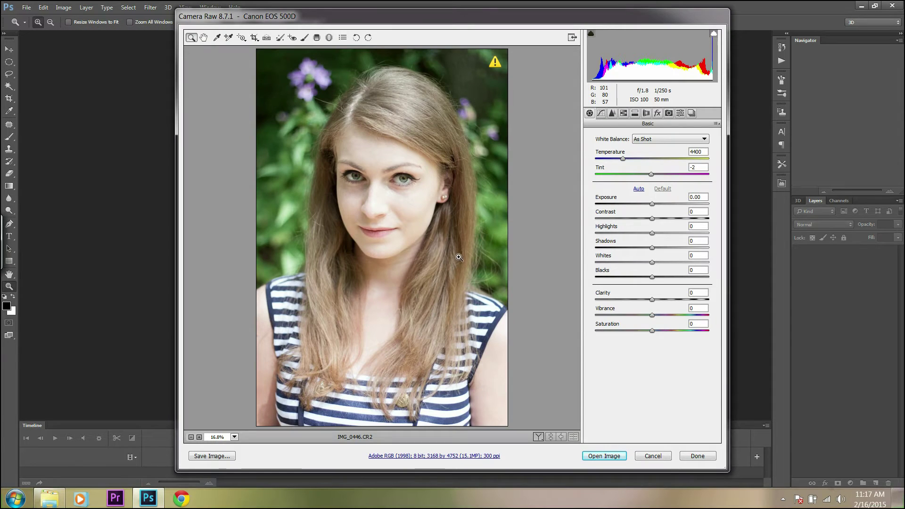
left_click(594, 454)
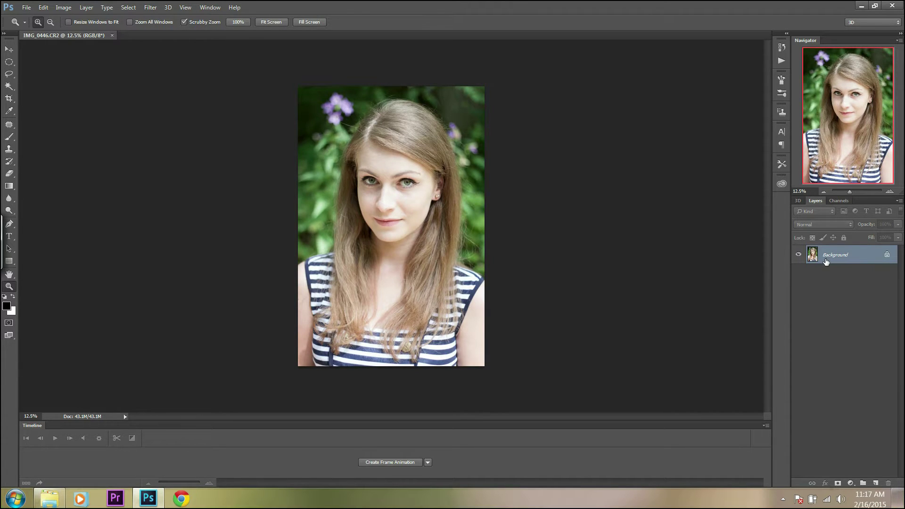
Duplicate the Background layer twice, creating Background copy and Background copy 2
right_click(824, 263)
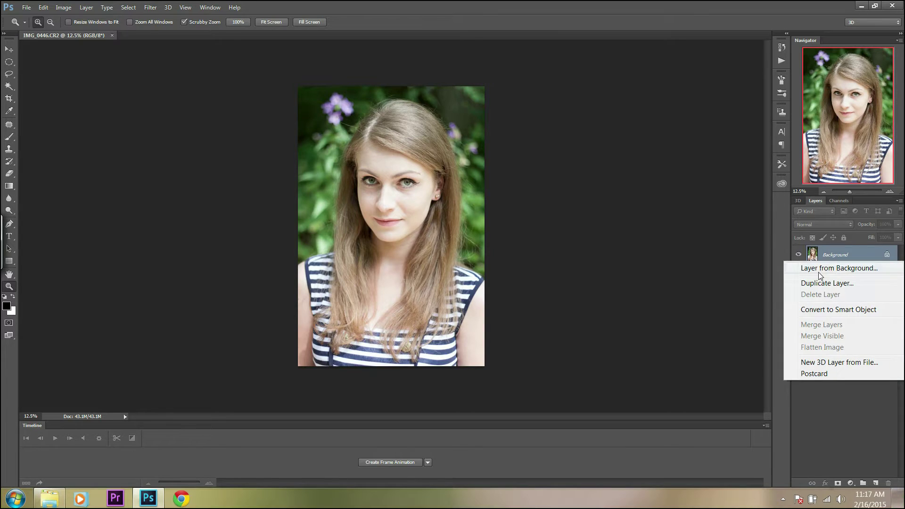
left_click(816, 284)
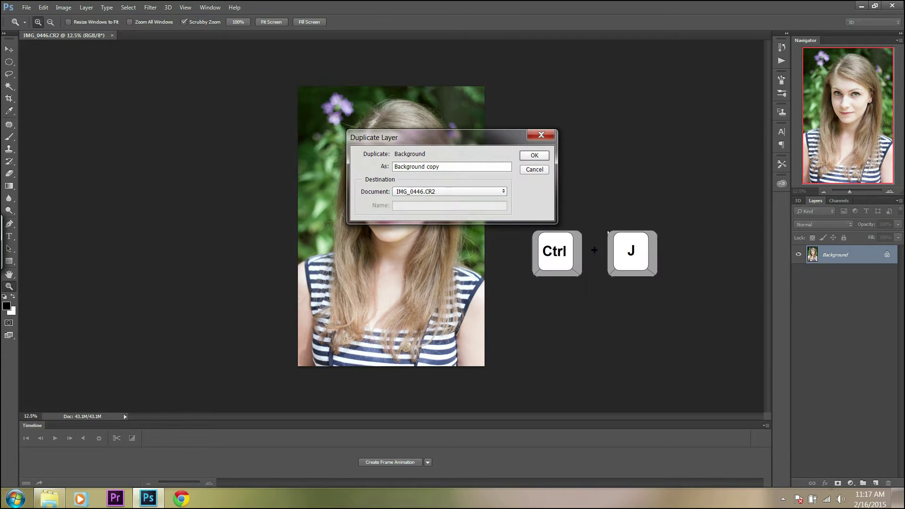
left_click(532, 154)
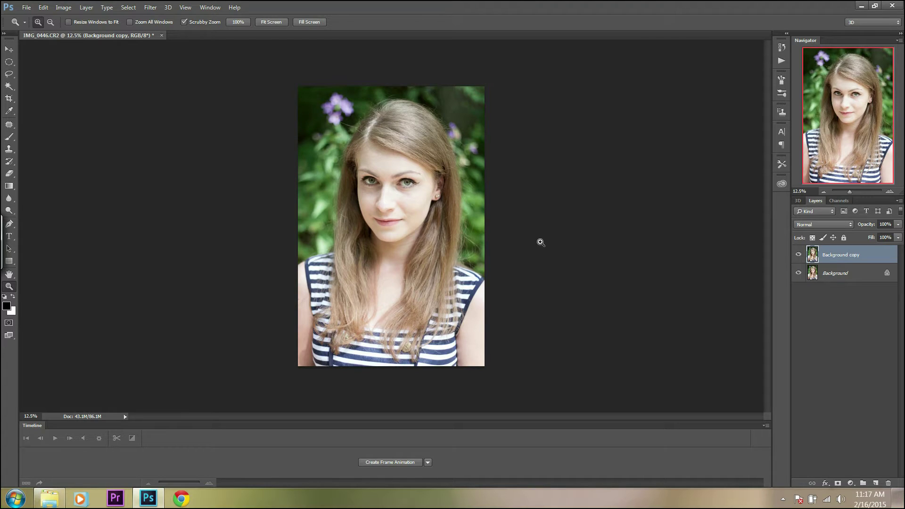
key("ctrl+j")
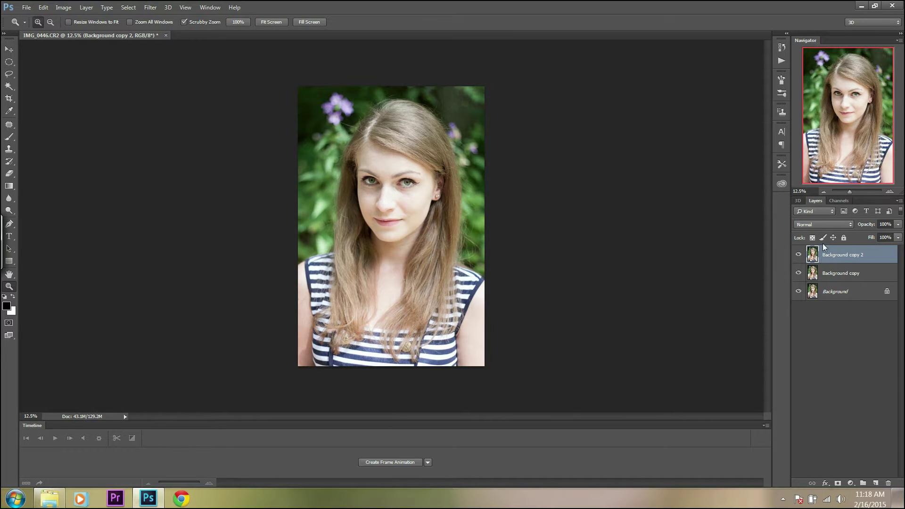
left_click(821, 227)
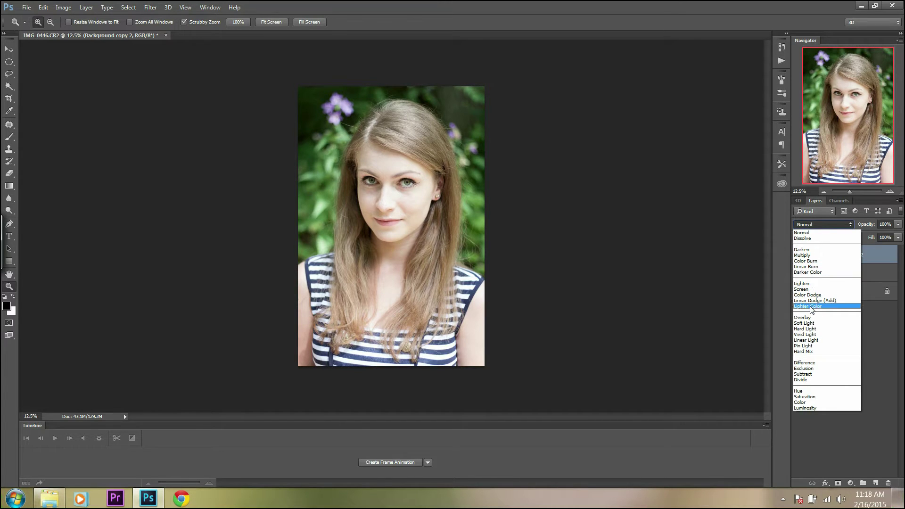
Set the Background copy 2 layer's blend mode to Soft Light
left_click(811, 323)
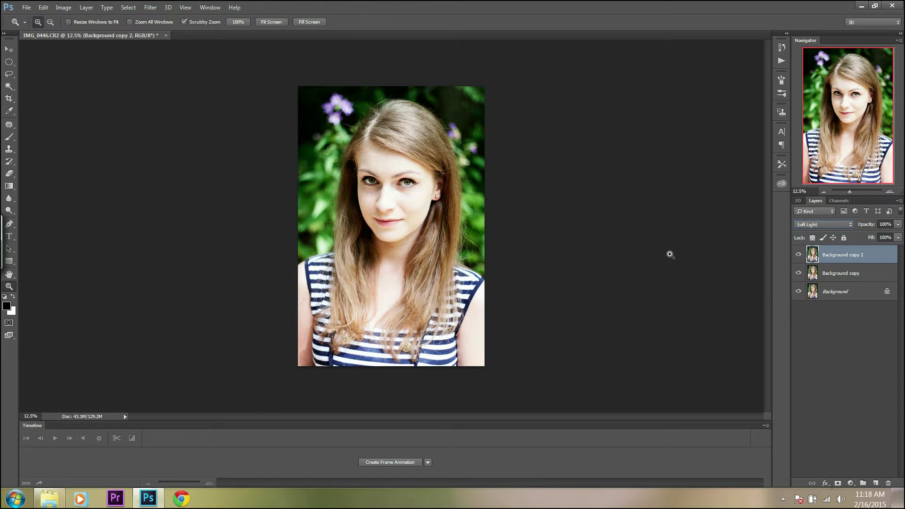
left_click(151, 8)
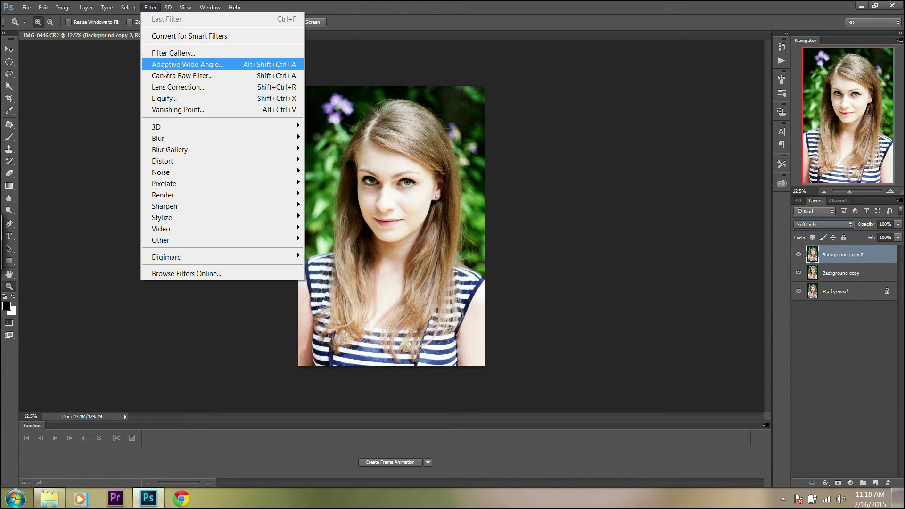
mouse_move(212, 240)
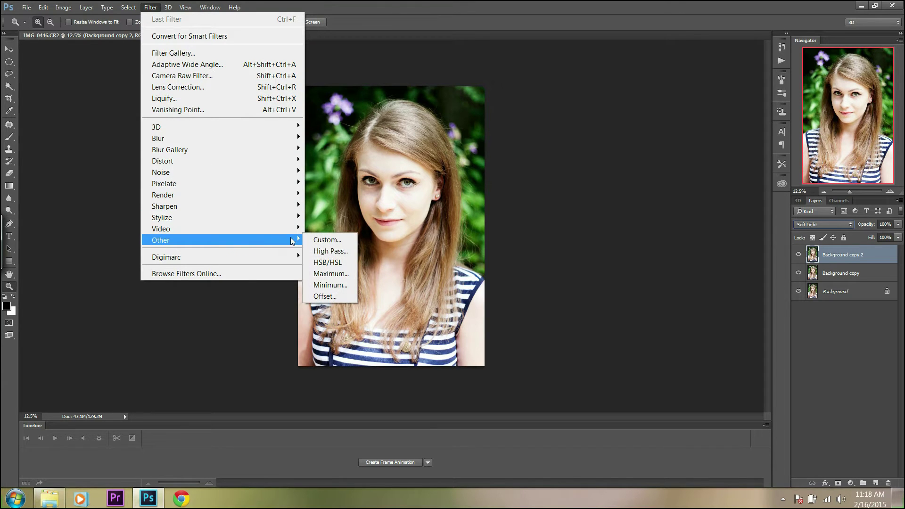
Apply a High Pass filter to Background copy 2, entering 15 as the radius
left_click(319, 252)
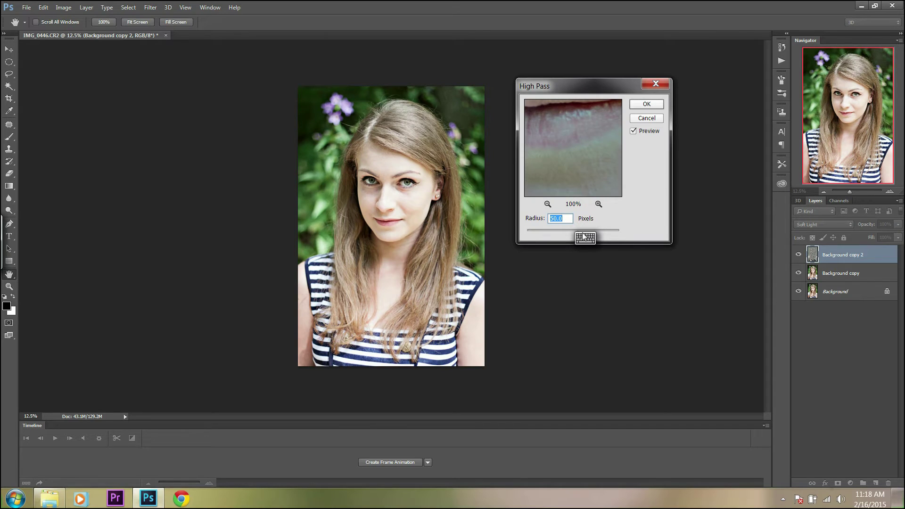
mouse_move(569, 230)
left_mouse_down()
mouse_move(517, 232)
mouse_move(642, 224)
left_mouse_up()
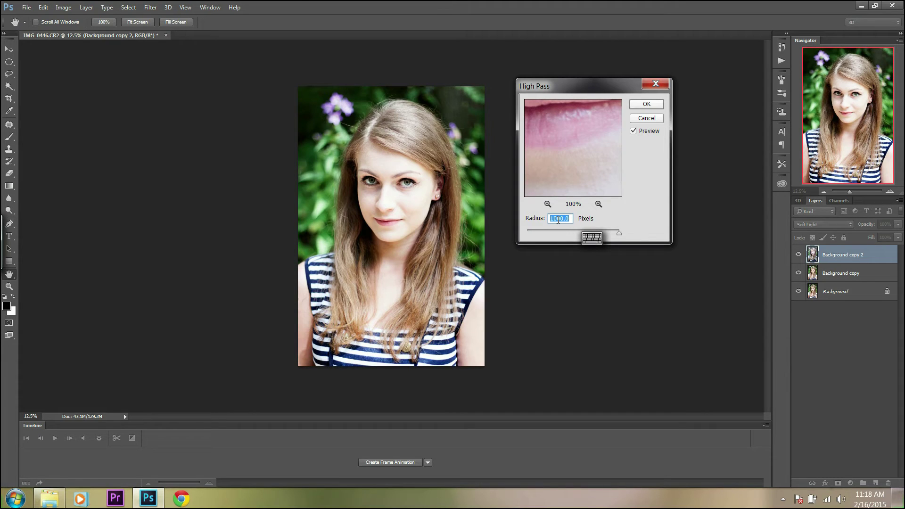
type("15")
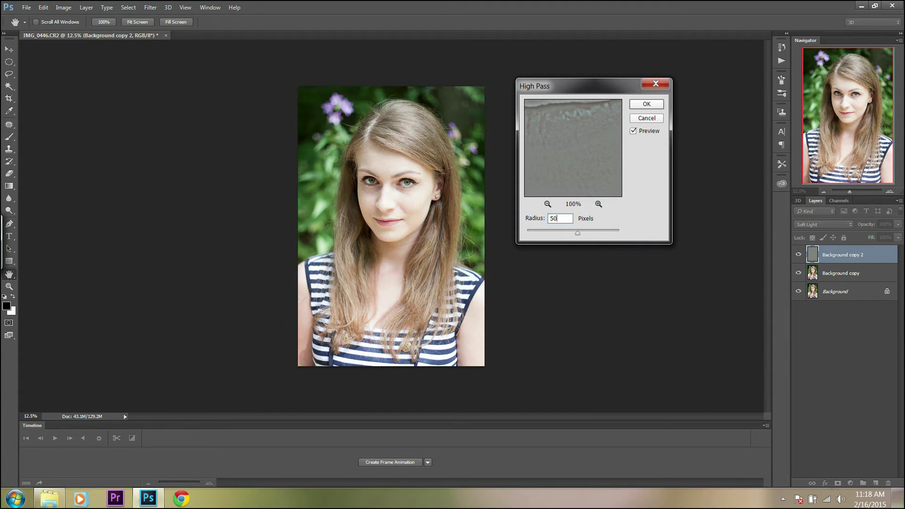
left_click(637, 106)
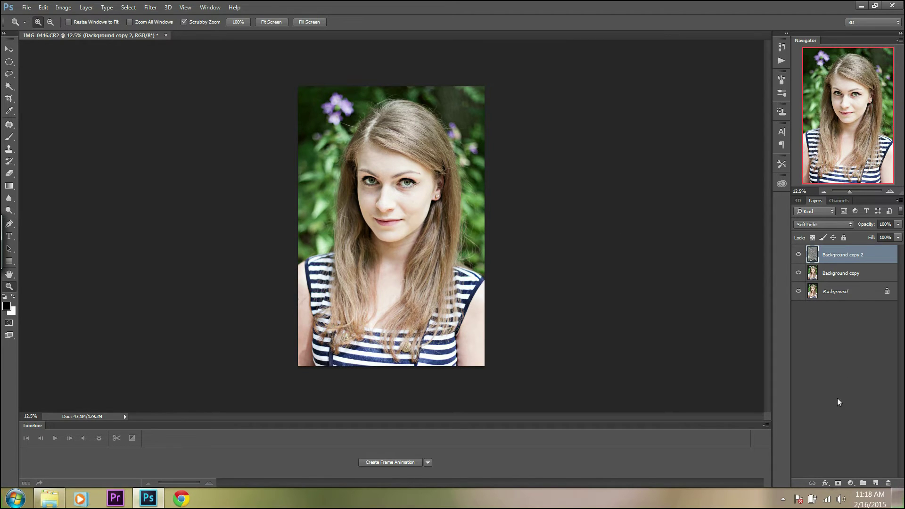
Add an inverted black layer mask to Background copy 2 and zoom in on the hair
left_click(837, 483)
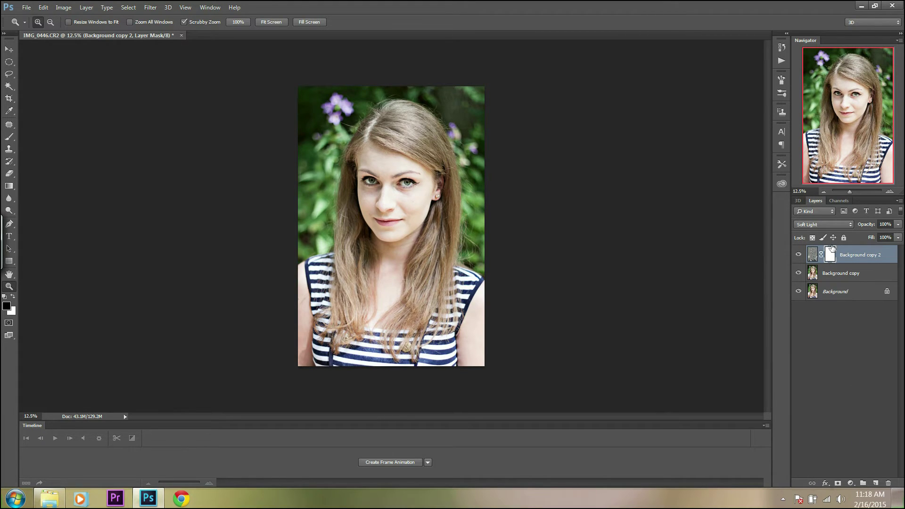
key("ctrl+i")
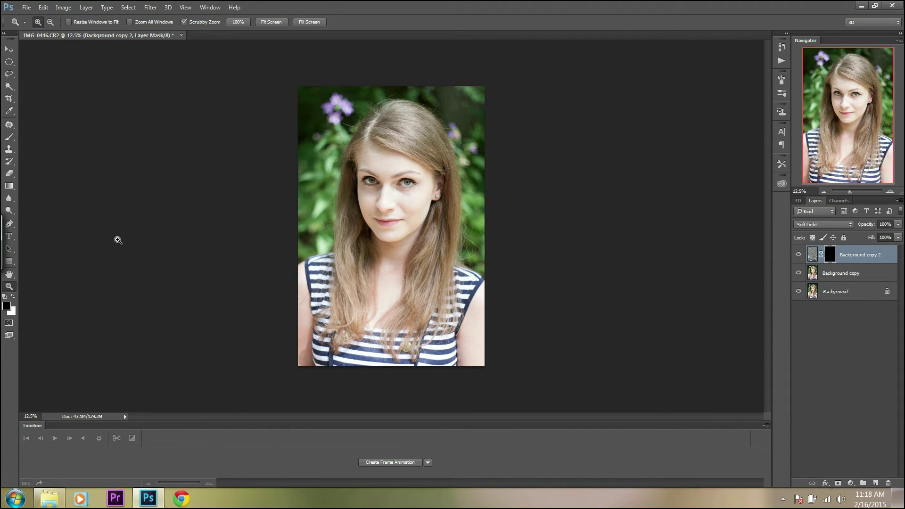
left_click(391, 140)
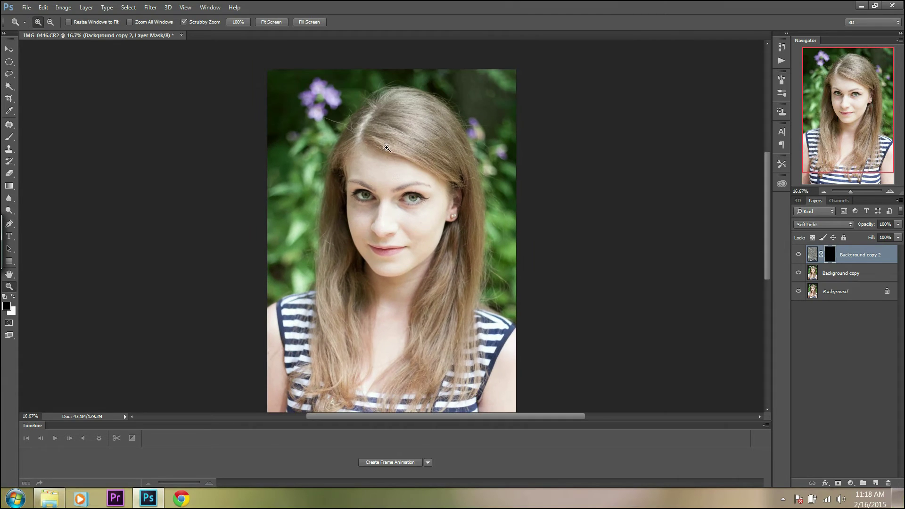
left_click_drag(830, 107, 831, 112)
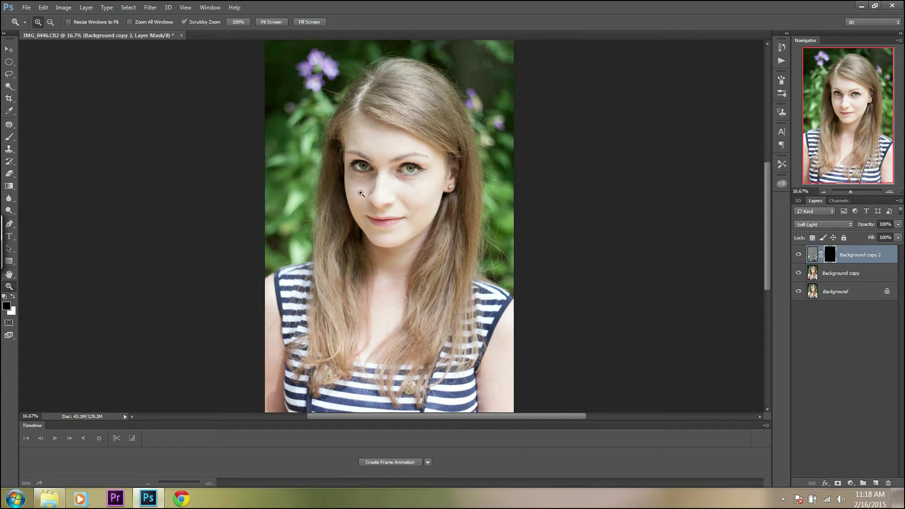
Set up a white Brush with 0% hardness, sized to cover the hair
left_click(12, 139)
left_click(14, 296)
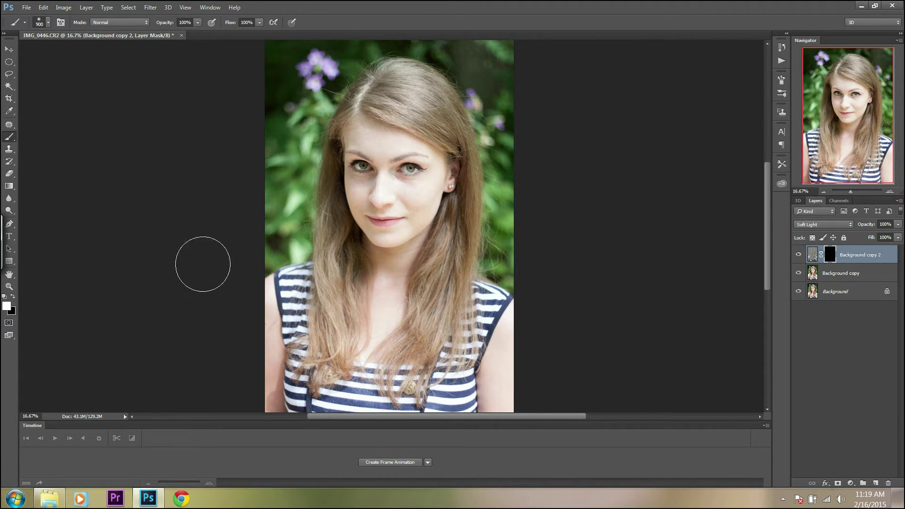
key("bracketleft")
key("bracketleft")
key("bracketleft")
key("bracketleft")
key("bracketleft")
key("bracketleft")
key("bracketleft")
key("bracketright")
key("bracketright")
key("bracketright")
key("bracketright")
key("bracketright")
right_click(313, 221)
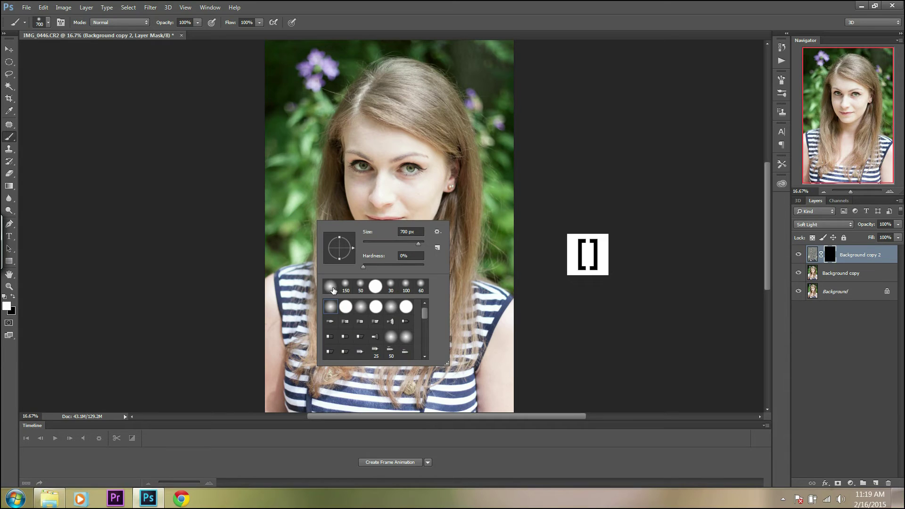
left_click(364, 268)
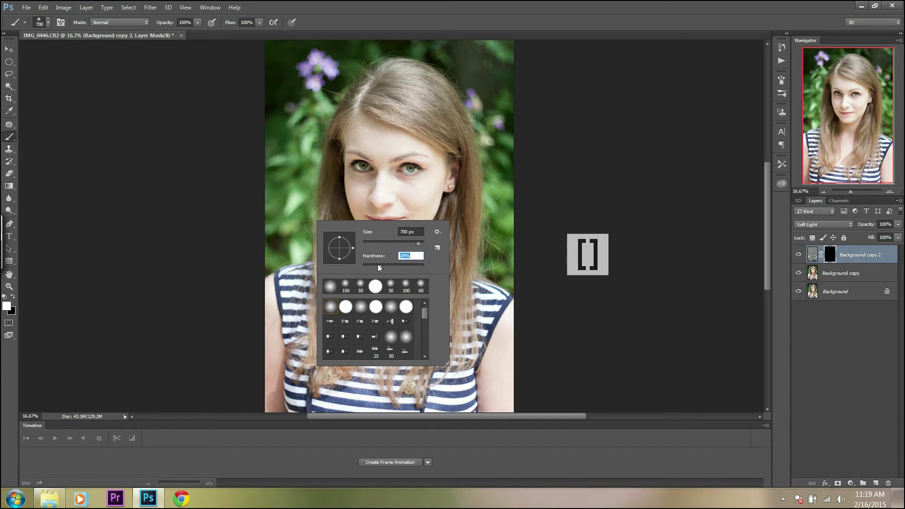
left_click(323, 186)
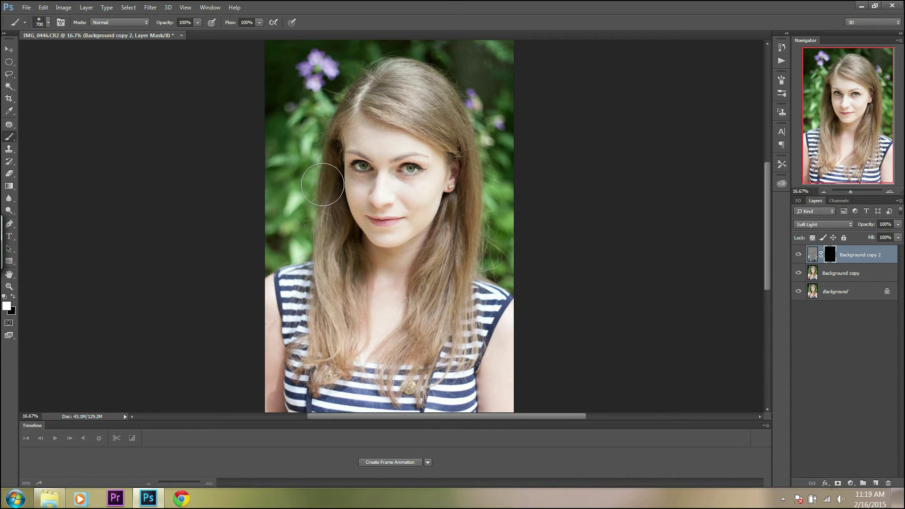
Fine-tune the brush size and paint the right side of the hair white into the mask
key("bracketleft")
key("bracketleft")
key("bracketleft")
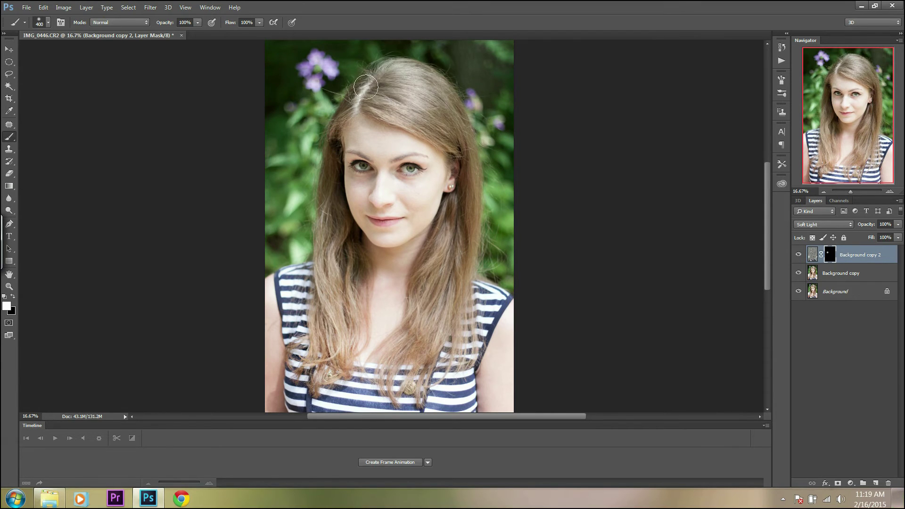
key("bracketright")
key("bracketright")
key("bracketright")
key("bracketleft")
key("bracketleft")
key("bracketleft")
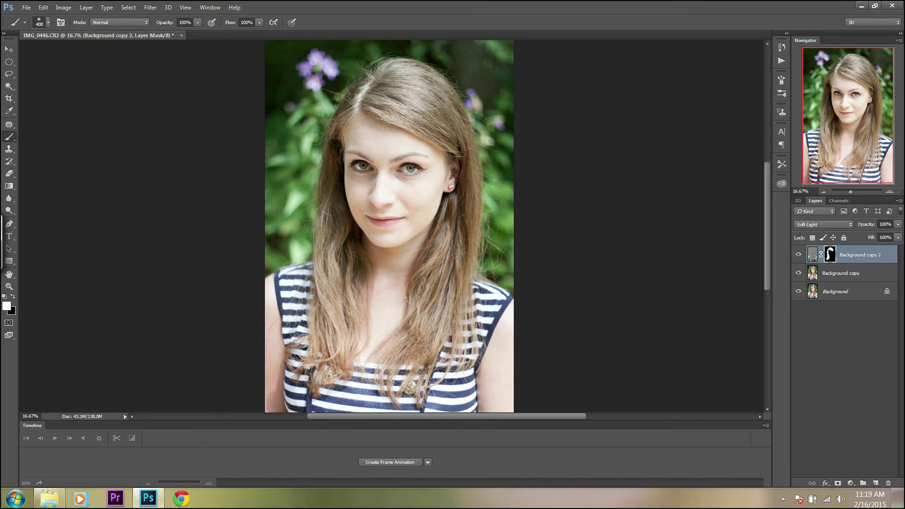
left_click_drag(417, 386, 432, 334)
key("ctrl+minus")
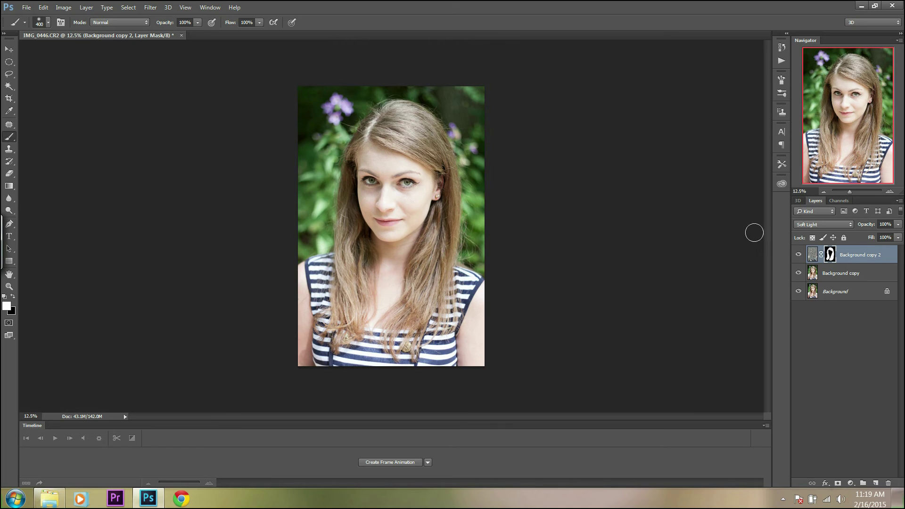
left_click(798, 256)
left_click(798, 255)
left_click(798, 255)
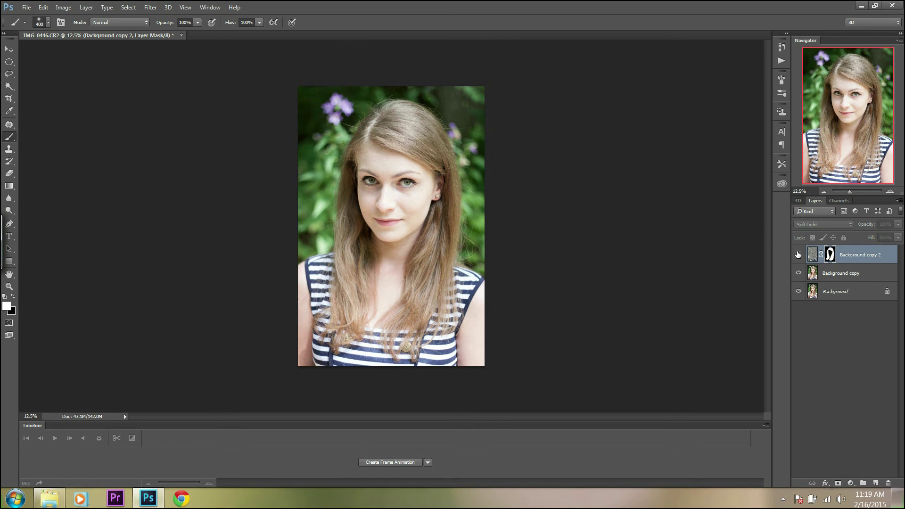
left_click(798, 255)
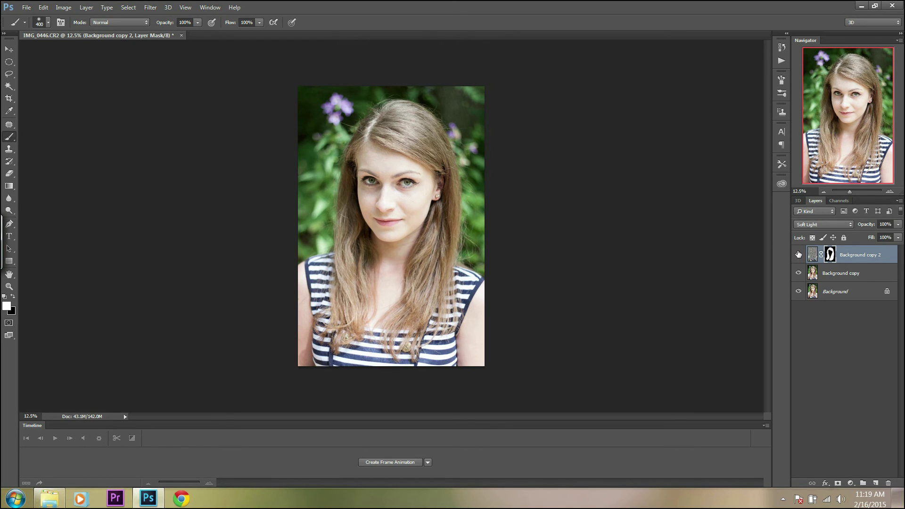
left_click(897, 225)
mouse_move(898, 238)
left_mouse_down()
mouse_move(837, 239)
mouse_move(901, 239)
left_mouse_up()
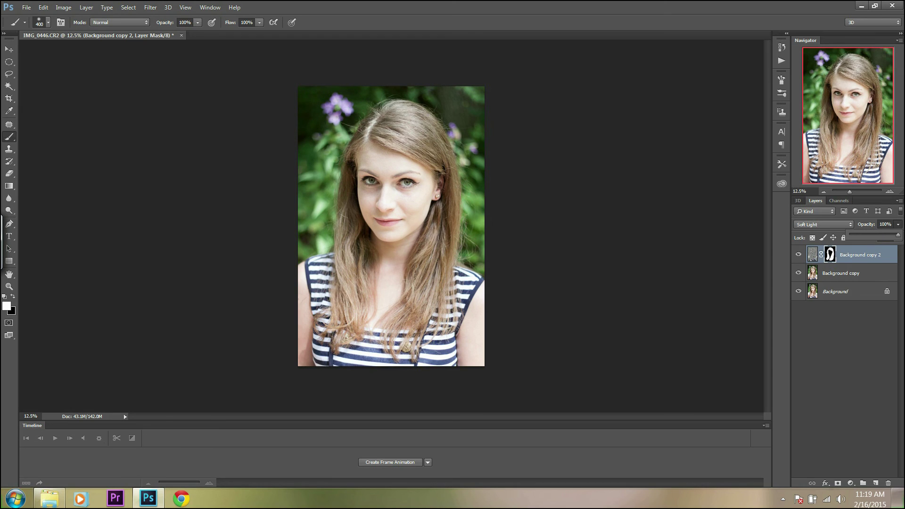
left_click(875, 257)
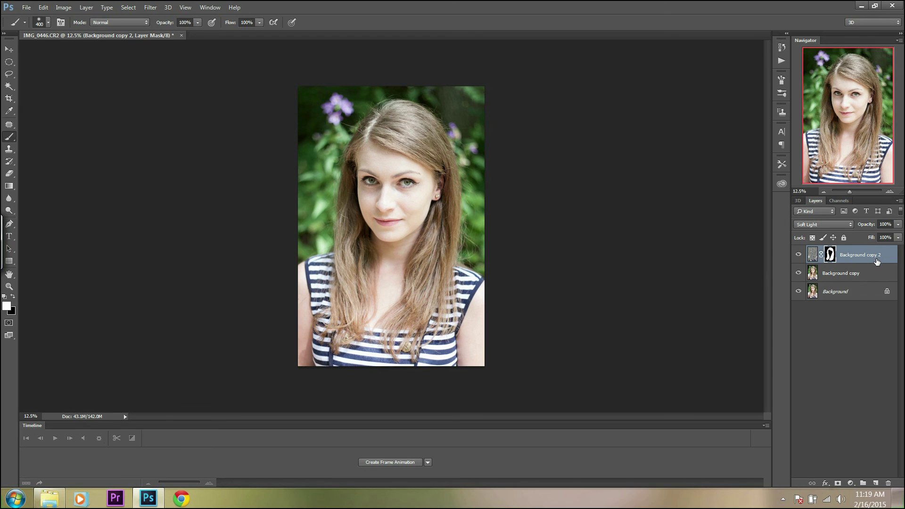